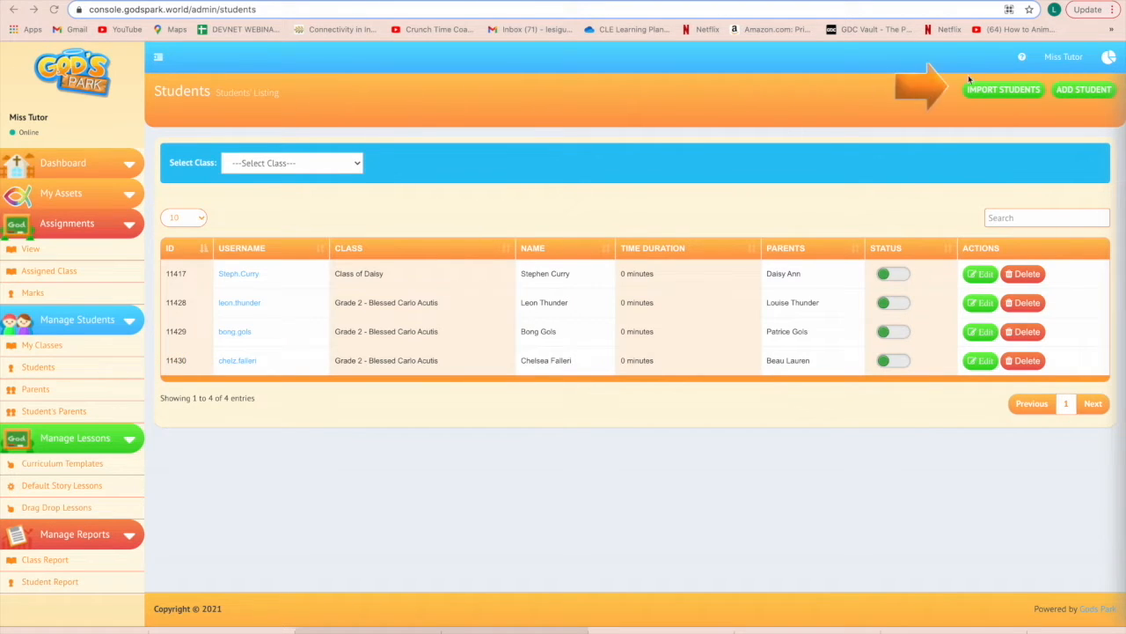
# Step: Start the bulk student import to reach the blank SrNo/Username/FirstName template
pyautogui.click(997, 90)
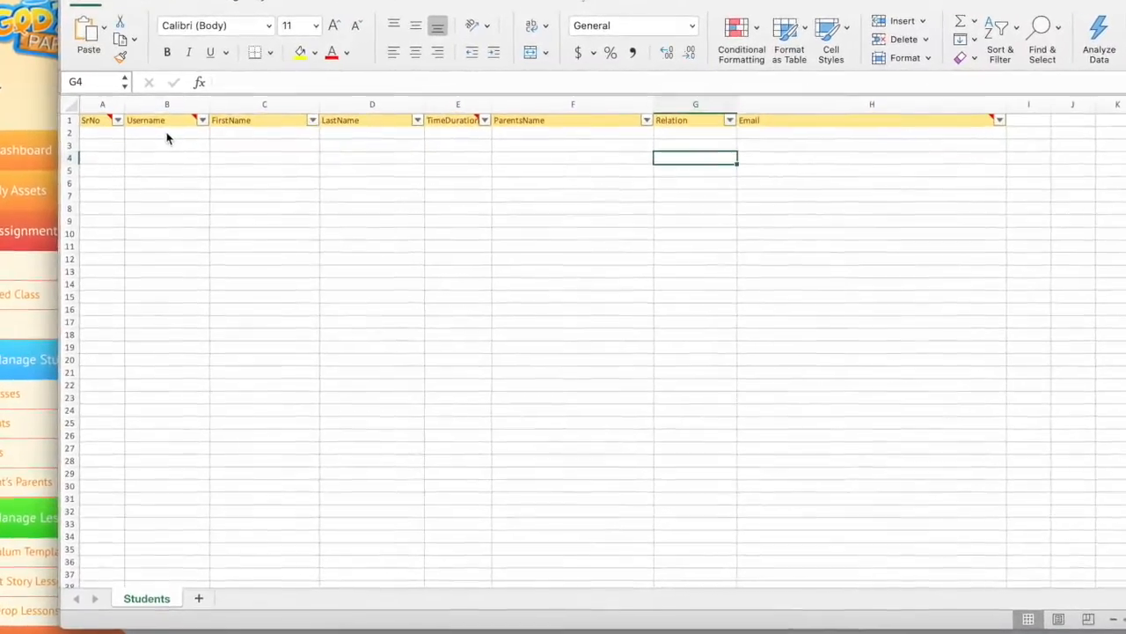
# Step: Enter the student's username, first name and last name in cells B2, C2 and D2
pyautogui.click(163, 128)
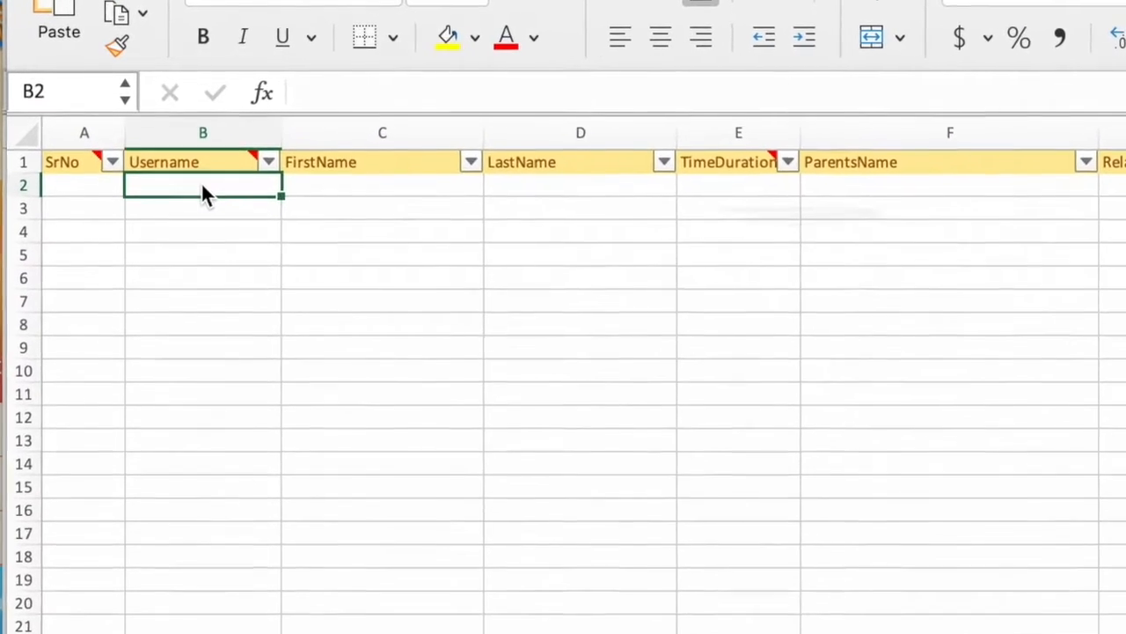
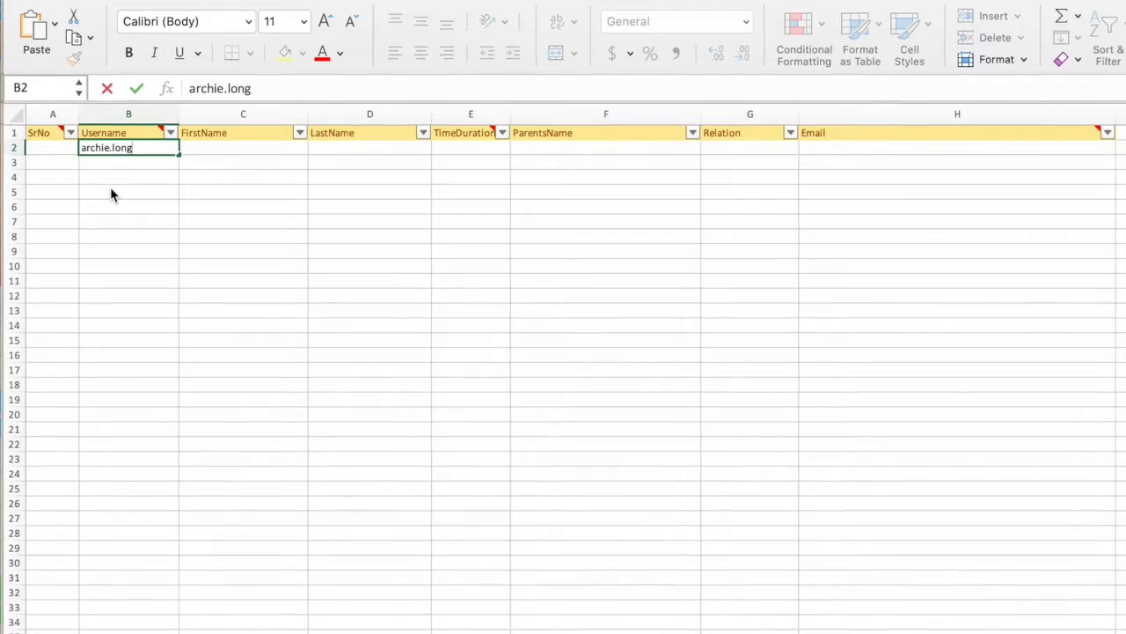
pyautogui.click(228, 150)
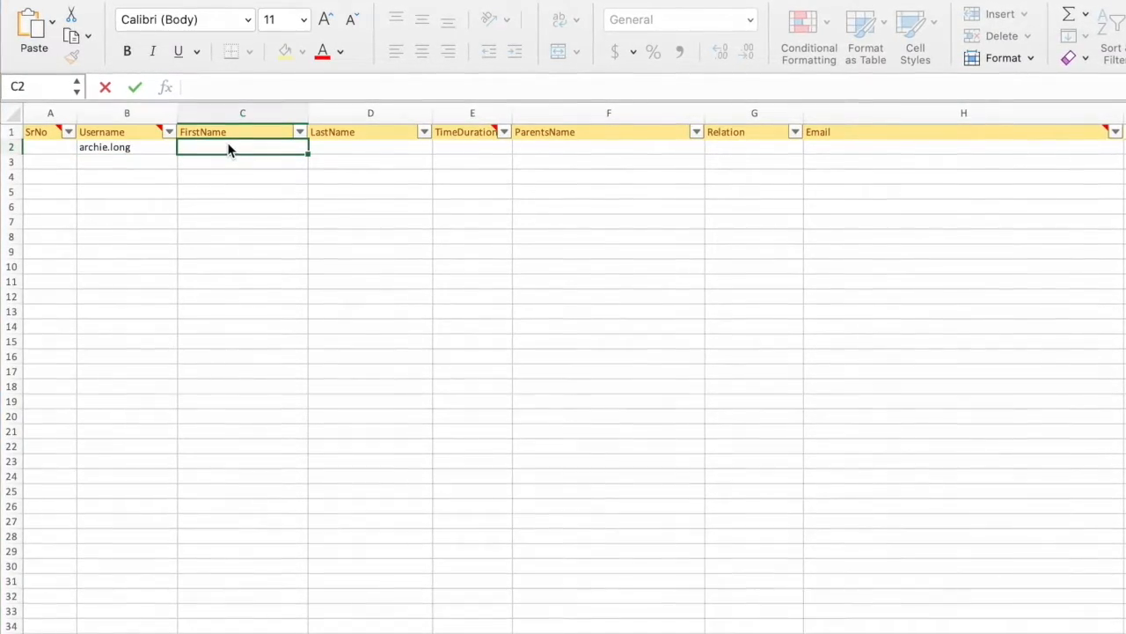
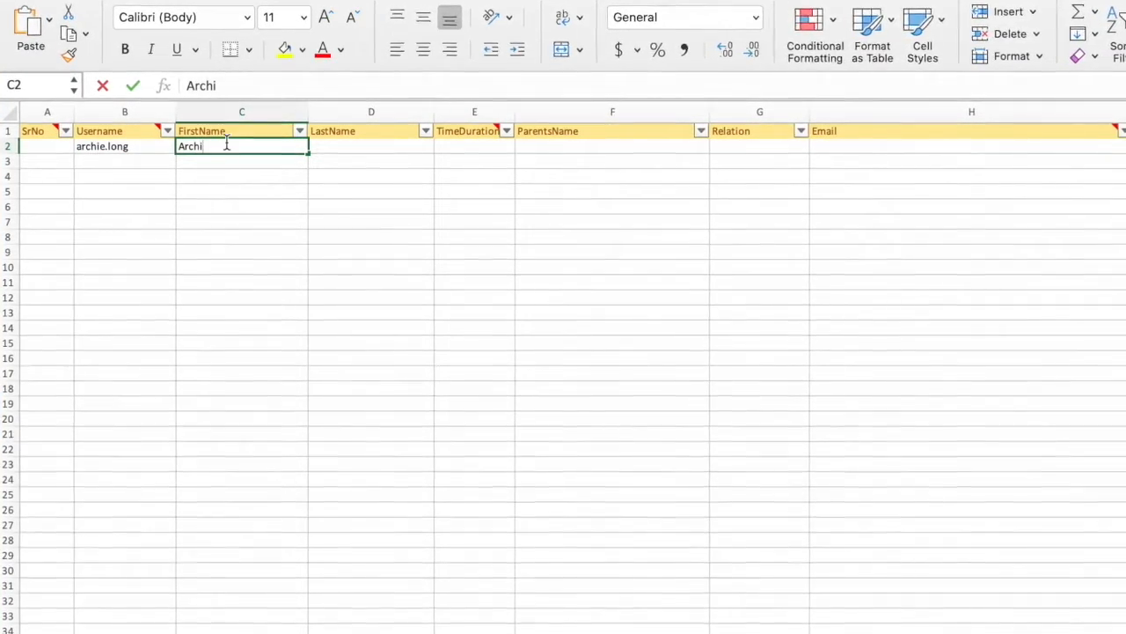
pyautogui.click(365, 149)
# Step: Fill in the parent's full name in F2, relation Mother in G2, and the parent's e-mail in H2
pyautogui.click(543, 145)
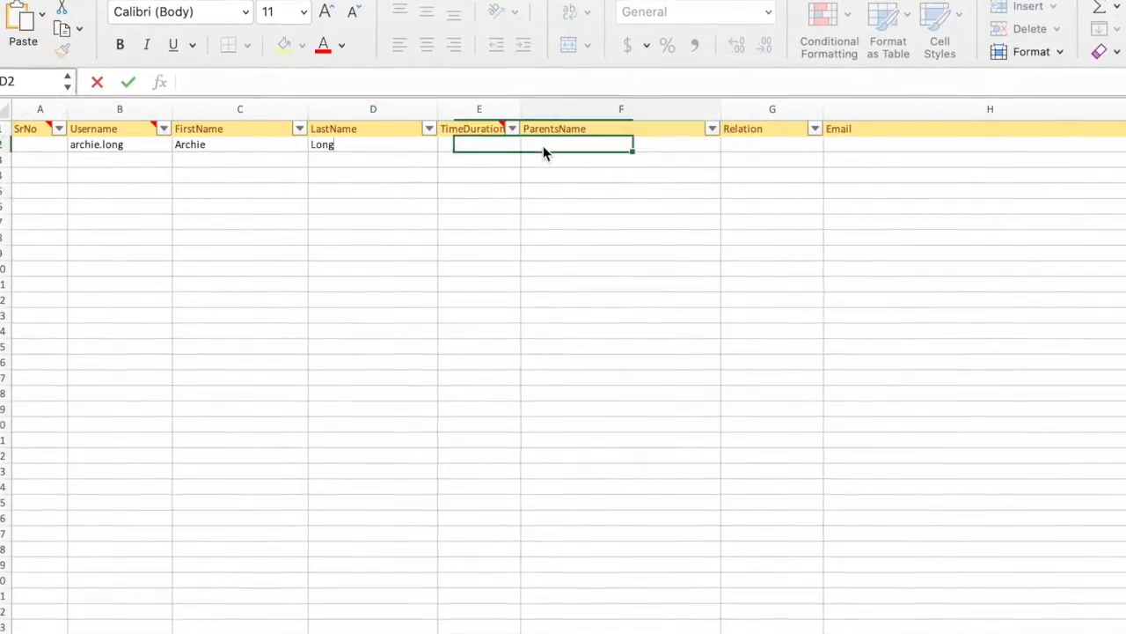
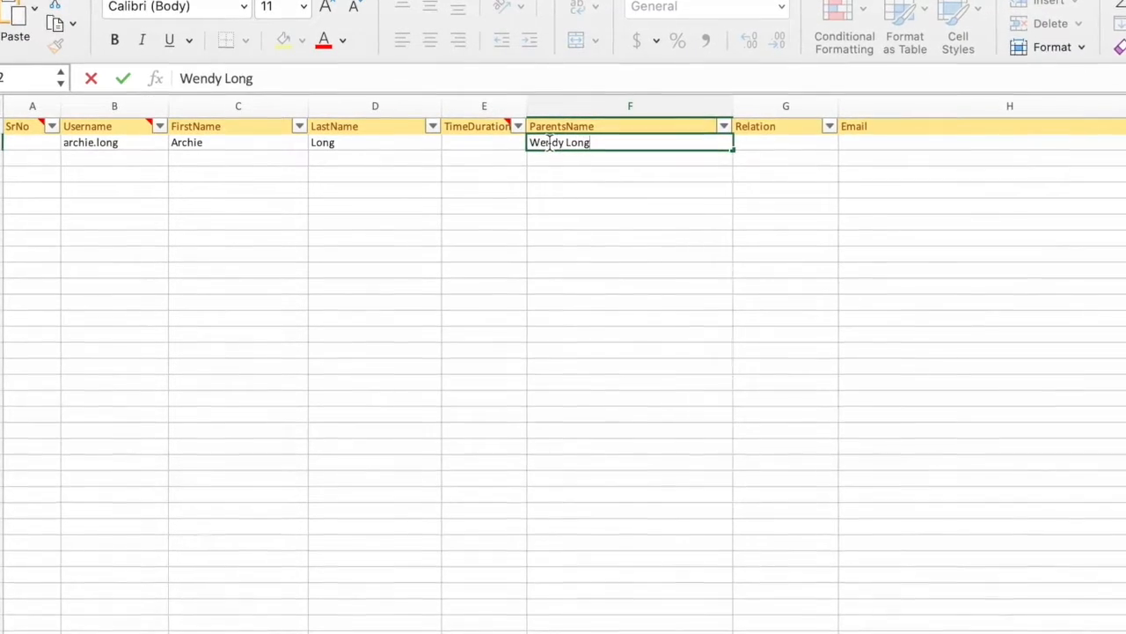
pyautogui.click(762, 143)
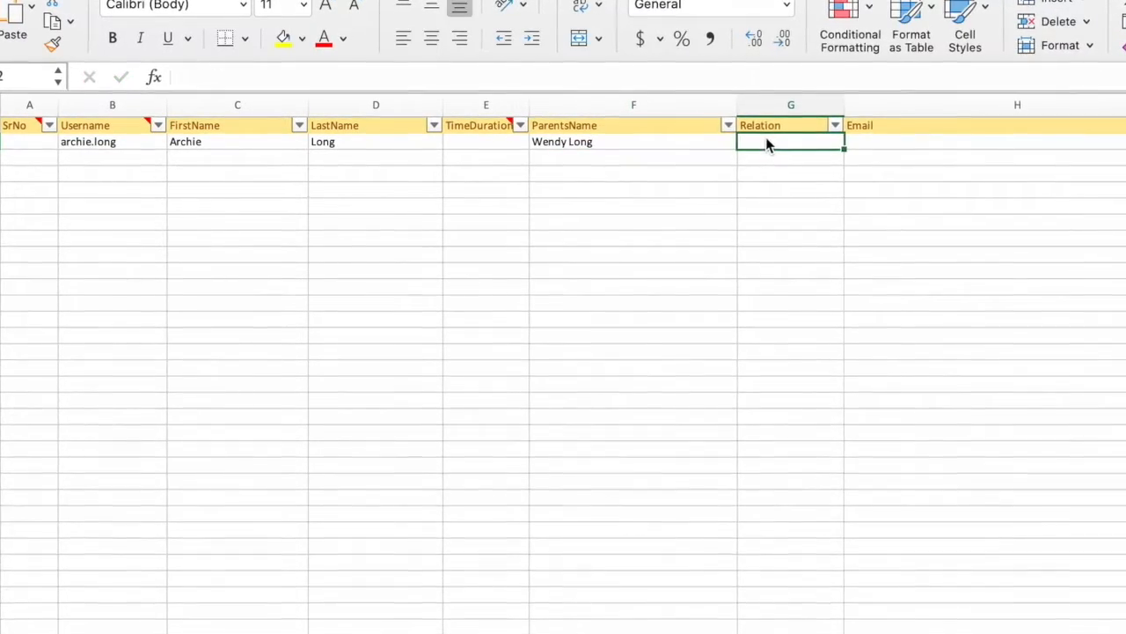
pyautogui.write('Moht')
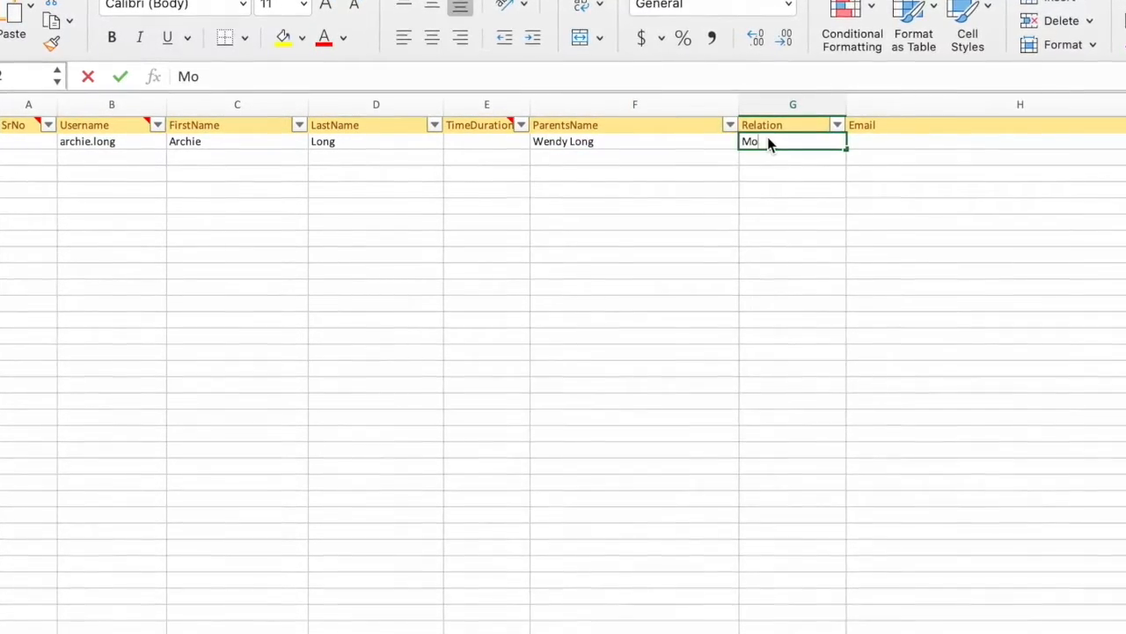
pyautogui.press('BackSpace')
pyautogui.press('BackSpace')
pyautogui.write('ther')
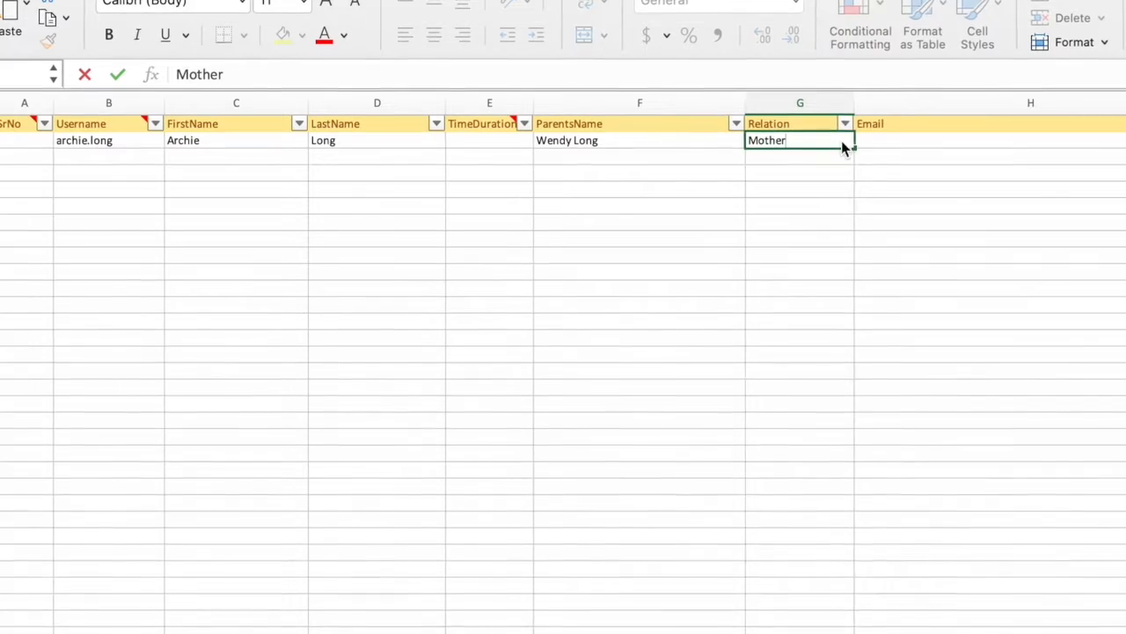
pyautogui.click(874, 147)
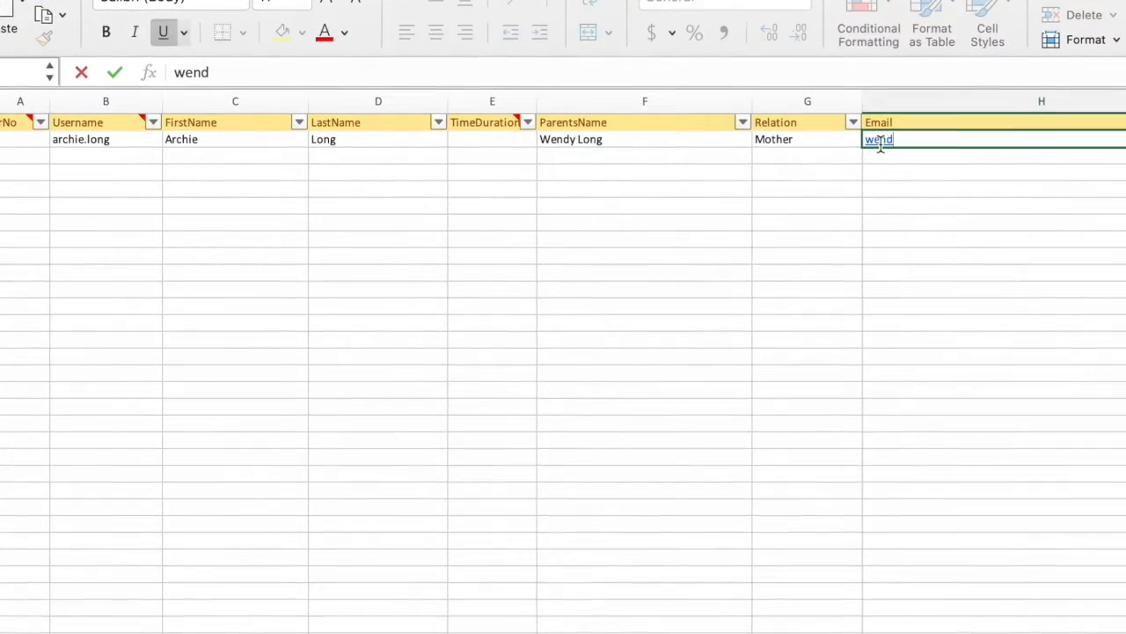
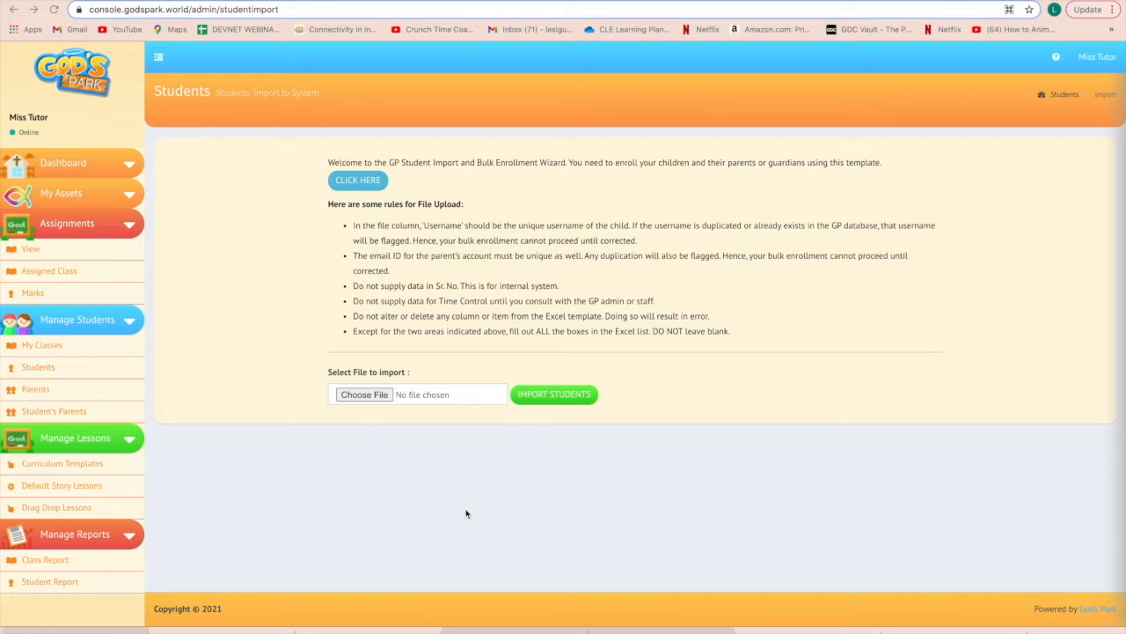
# Step: Upload Grade 3 - St. Therese.xlsx and run its conflict check
pyautogui.click(363, 394)
pyautogui.doubleClick(355, 399)
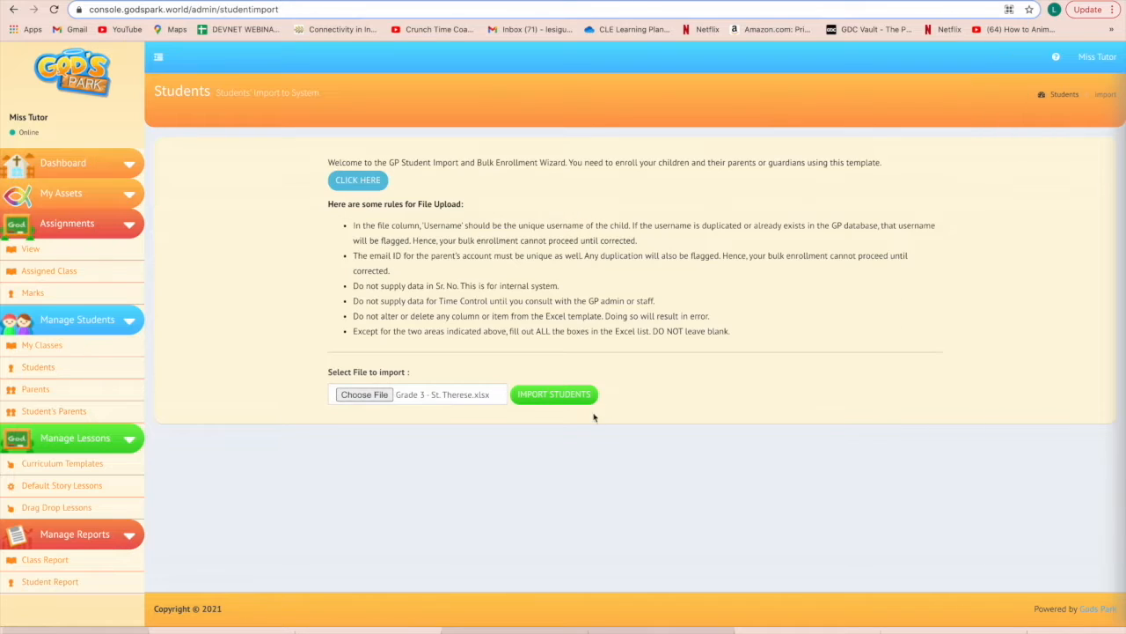
pyautogui.click(571, 398)
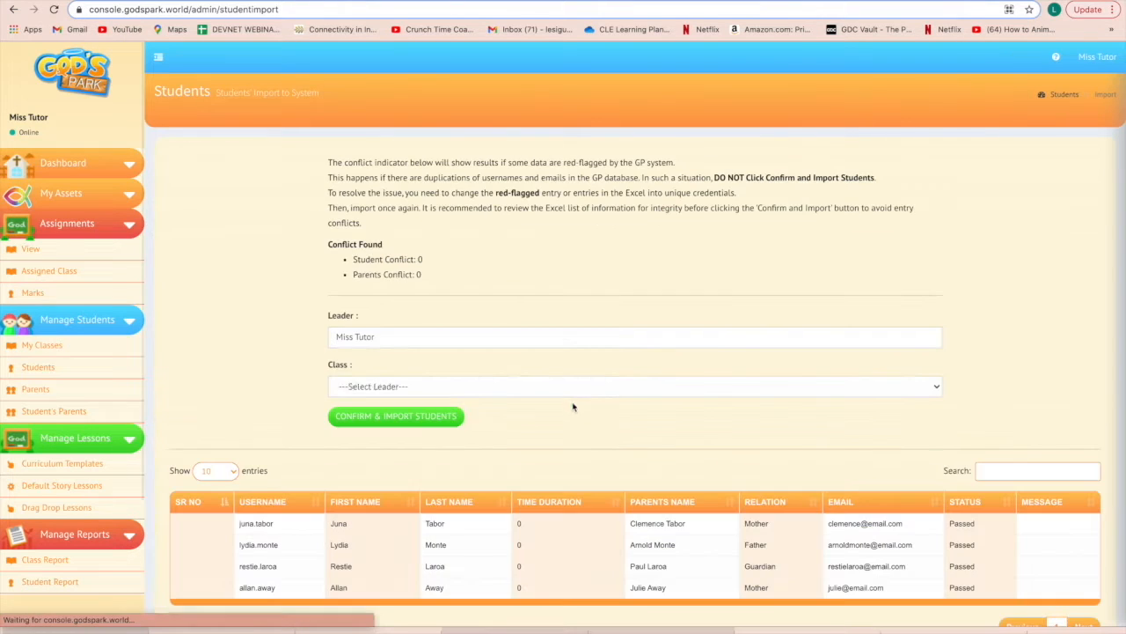
pyautogui.scroll(-2, 611, 445)
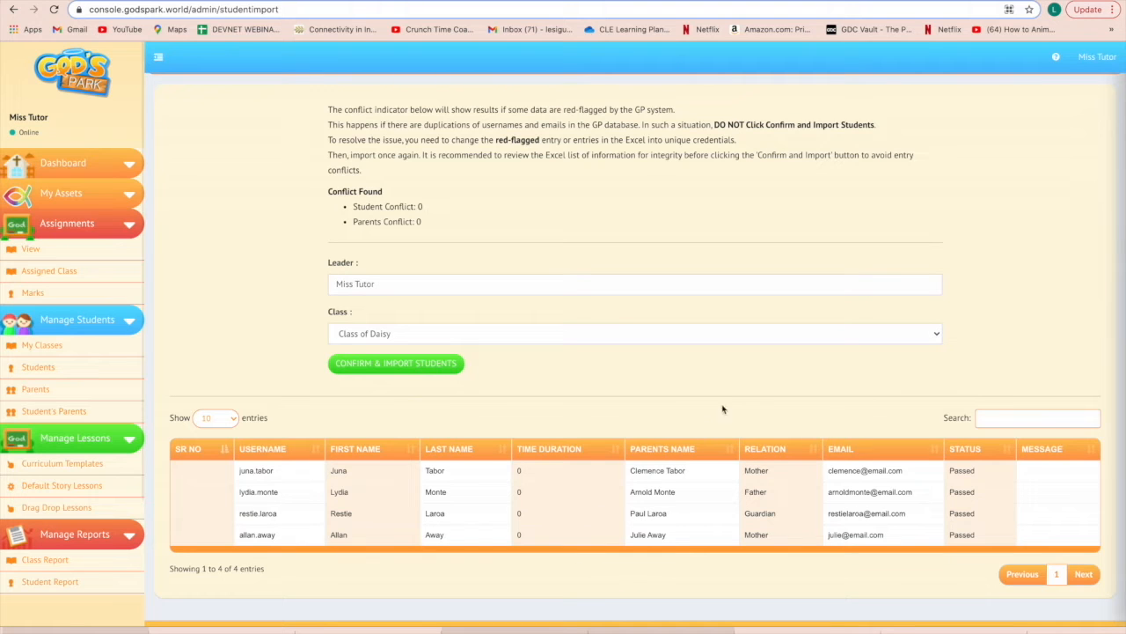
# Step: Assign the class Grade 3 - St. Therese and confirm importing the four students
pyautogui.click(934, 336)
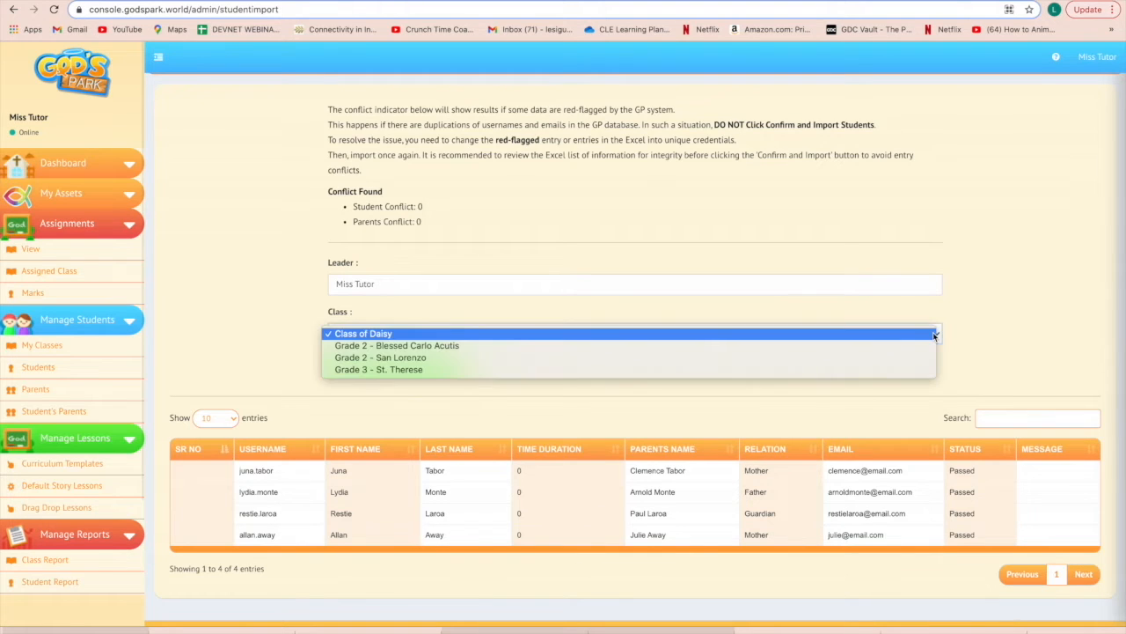
pyautogui.click(794, 377)
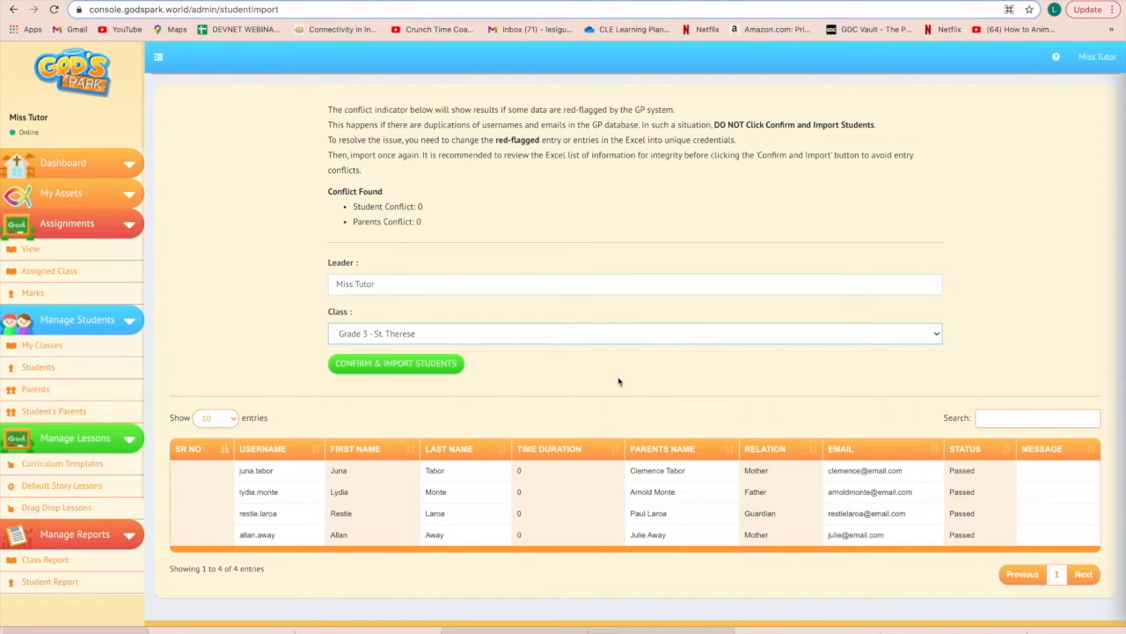
pyautogui.click(431, 364)
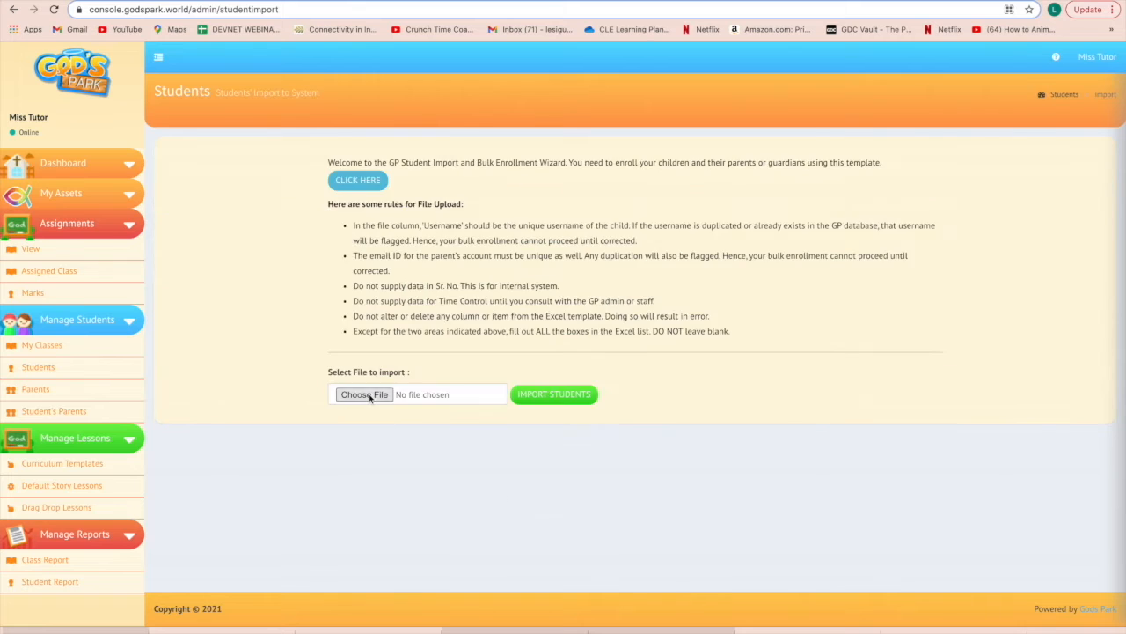
# Step: Re-upload Grade 3 - St. Therese.xlsx to get 4 student and 4 parent conflicts, all skipped
pyautogui.click(372, 395)
pyautogui.doubleClick(938, 427)
pyautogui.click(556, 398)
pyautogui.click(364, 395)
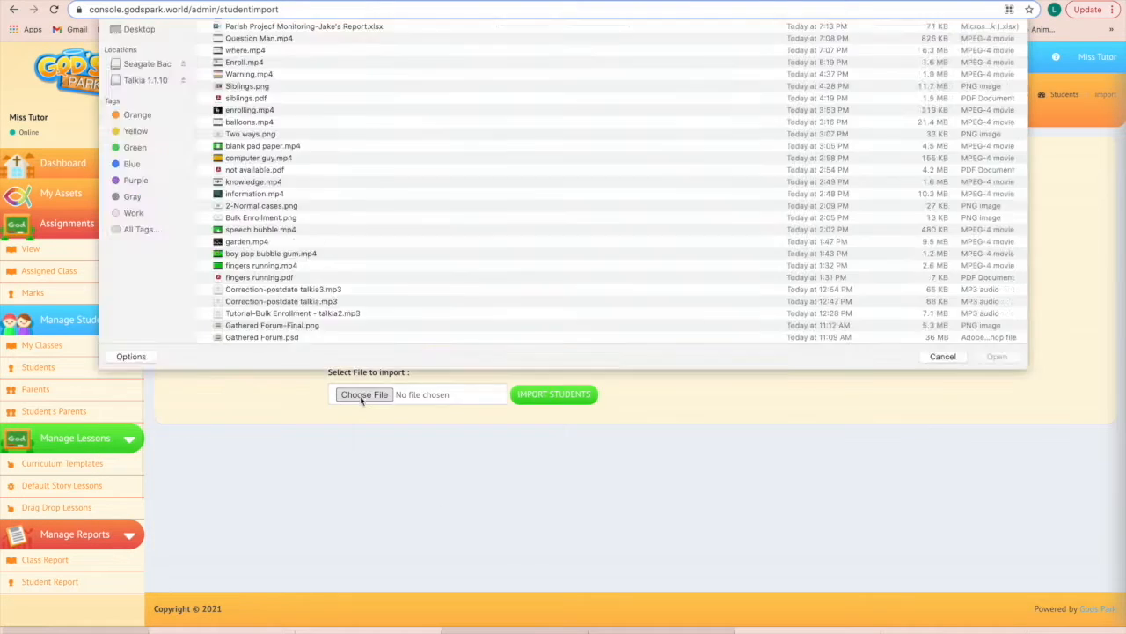
pyautogui.click(995, 528)
pyautogui.click(566, 400)
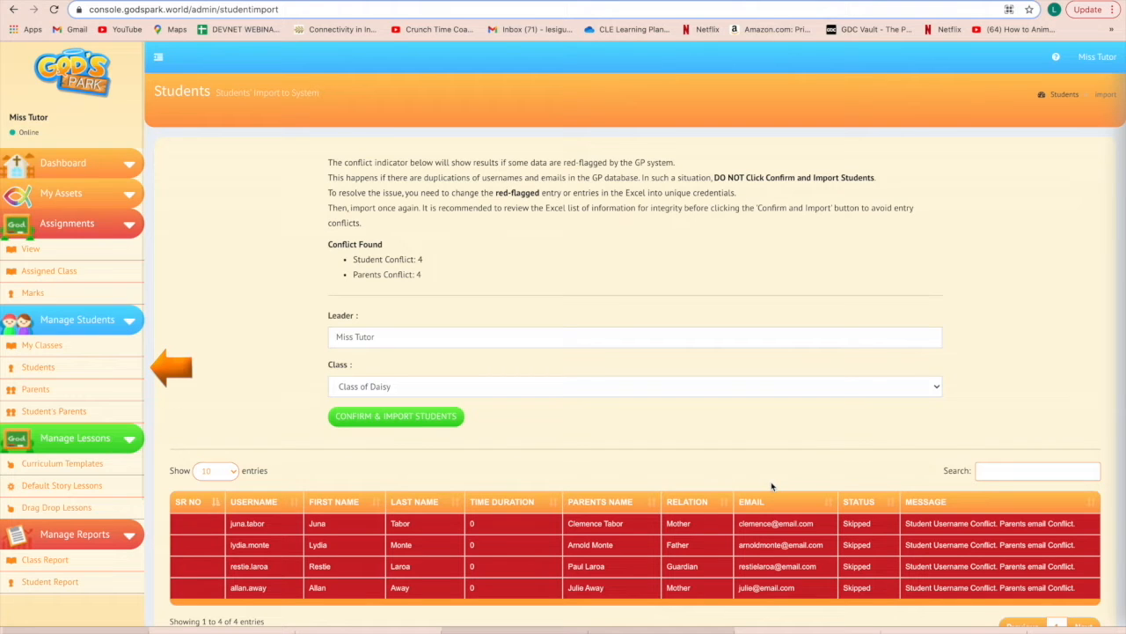
# Step: Leave the conflict results by going to the Students listing
pyautogui.click(50, 371)
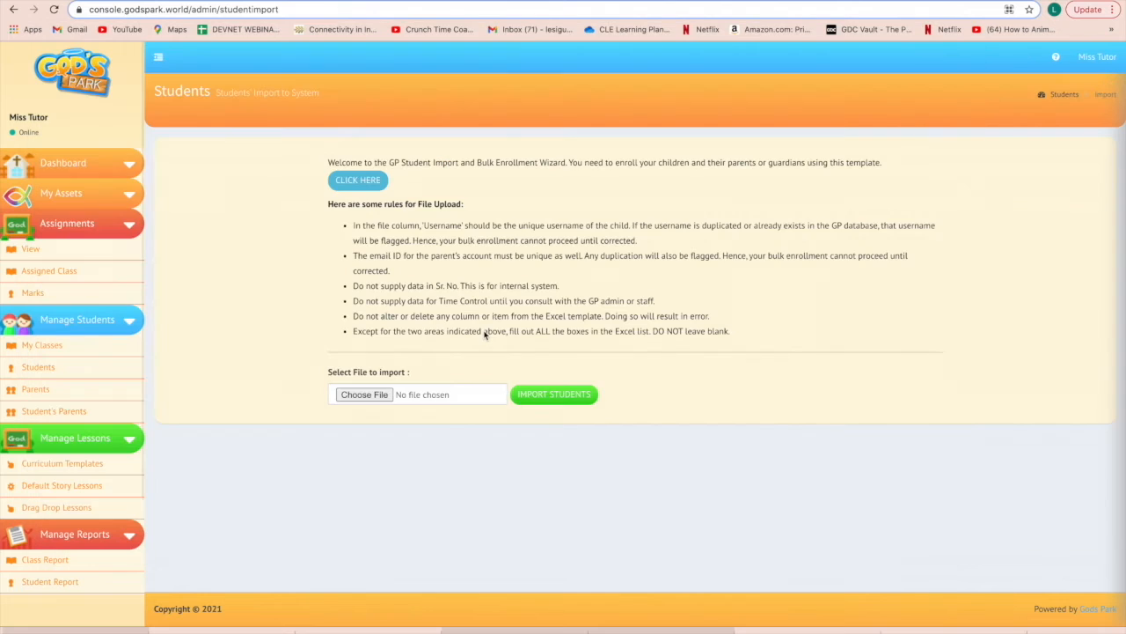
# Step: Choose Grade 2 Class - San Lorenzo-2.xlsx and upload it for the conflict check
pyautogui.click(370, 399)
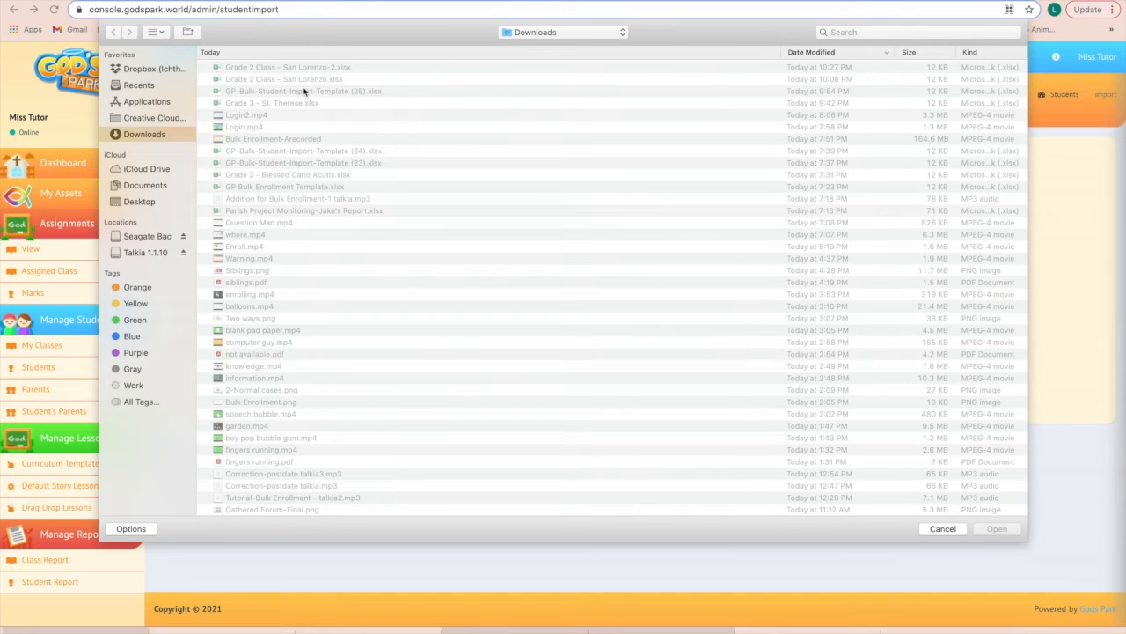
pyautogui.click(304, 68)
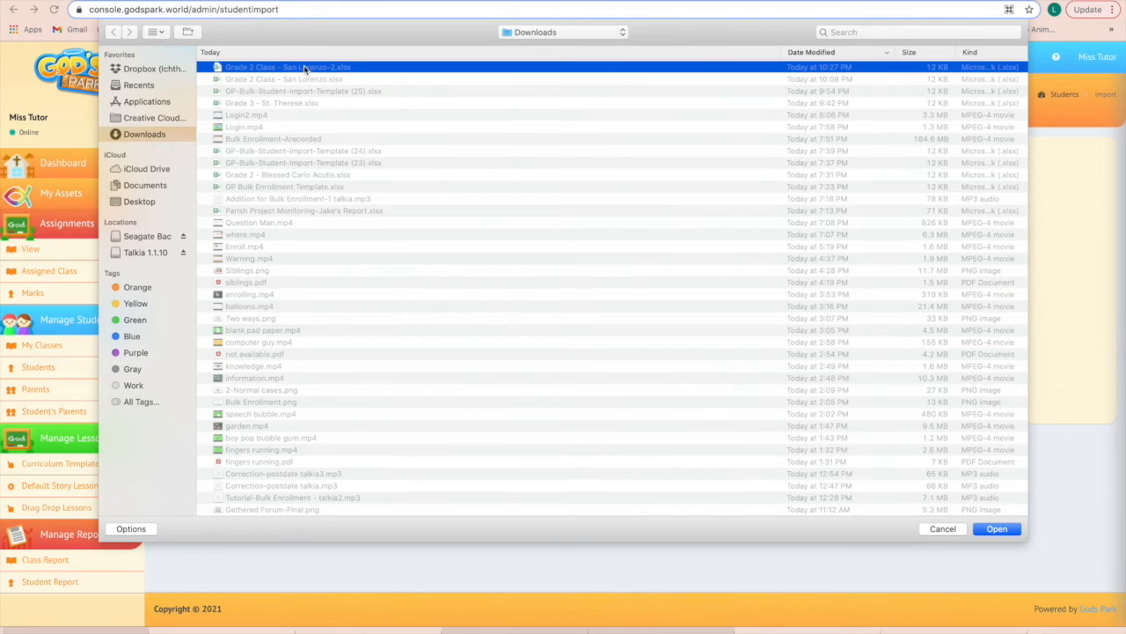
pyautogui.click(997, 529)
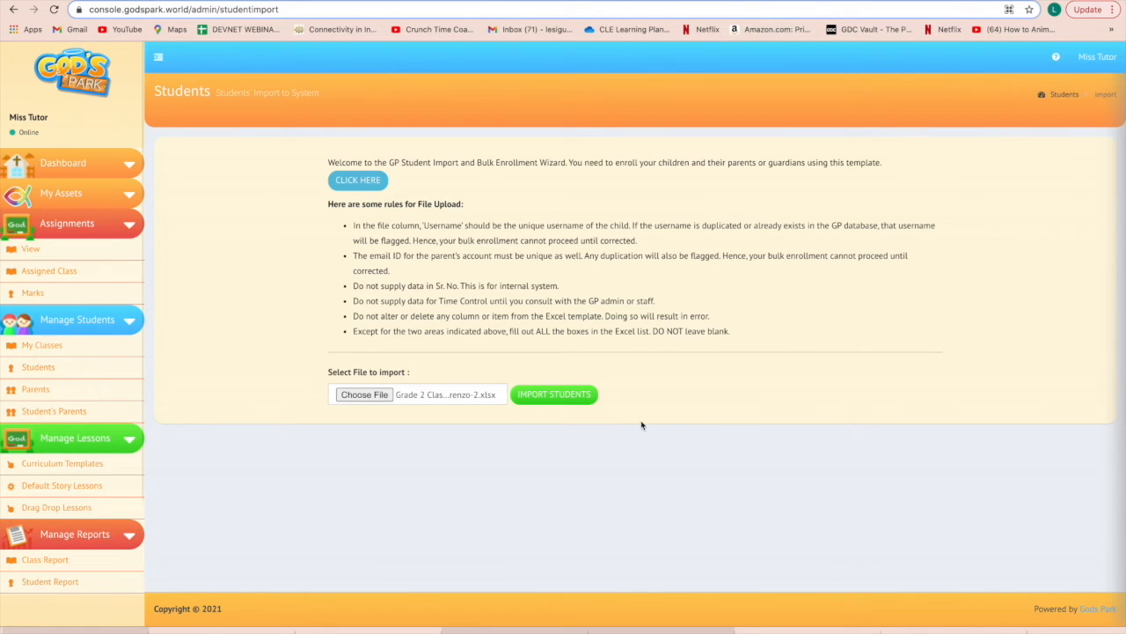
pyautogui.click(579, 399)
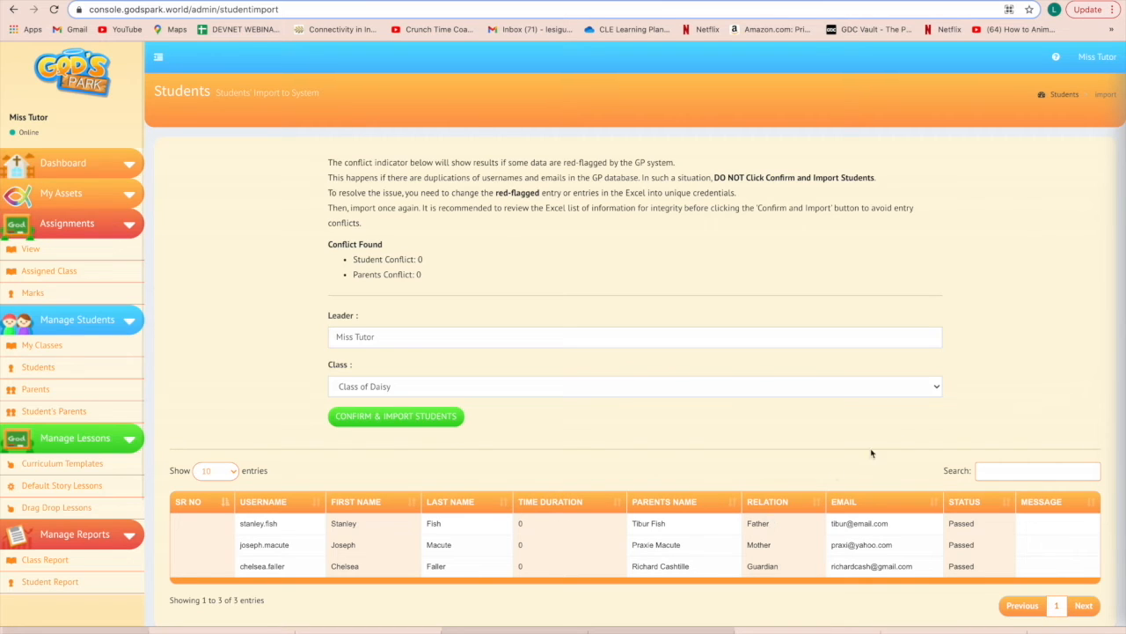
# Step: Assign the class Grade 2 - San Lorenzo and confirm importing the three students
pyautogui.click(934, 393)
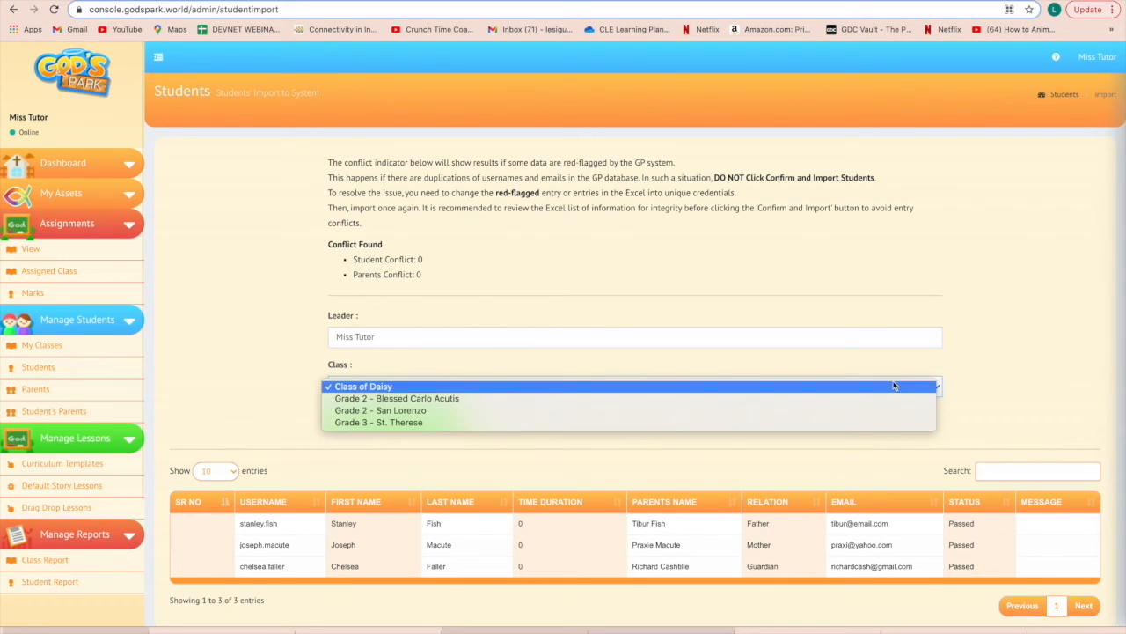
pyautogui.click(445, 410)
pyautogui.click(445, 421)
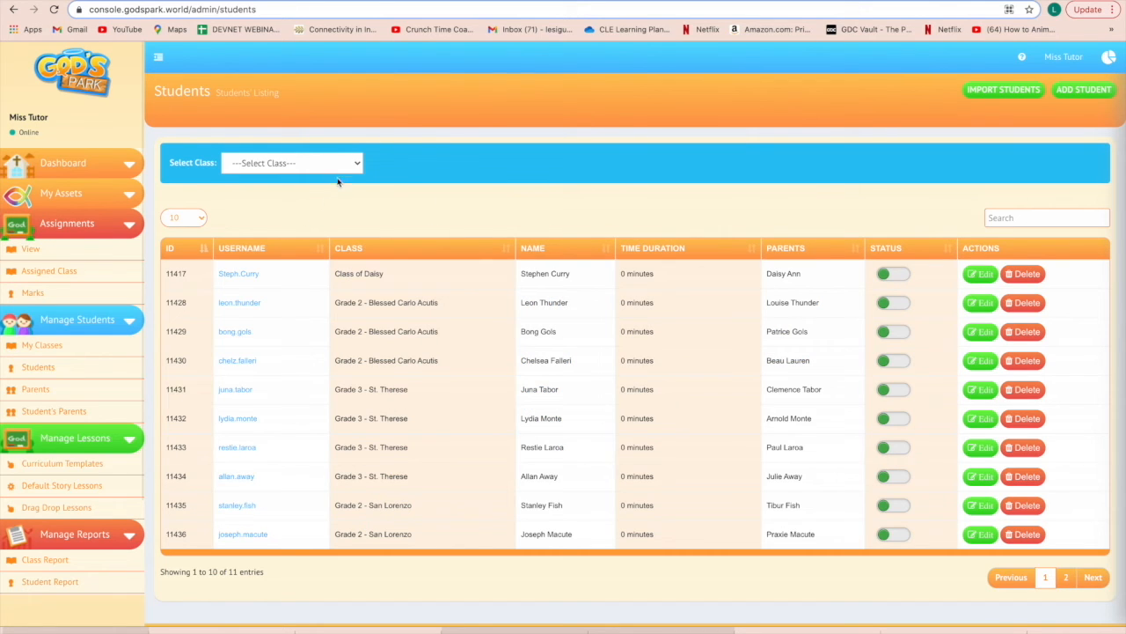
# Step: Pick Grade 2 - San Lorenzo in the listing's Select Class filter
pyautogui.click(349, 170)
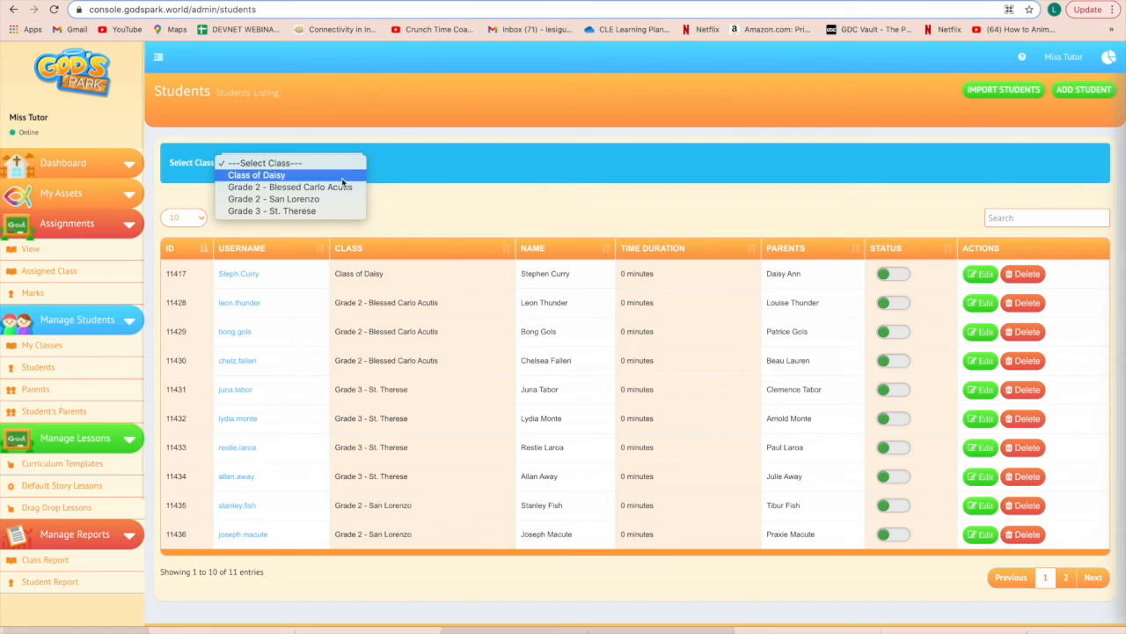
pyautogui.click(331, 203)
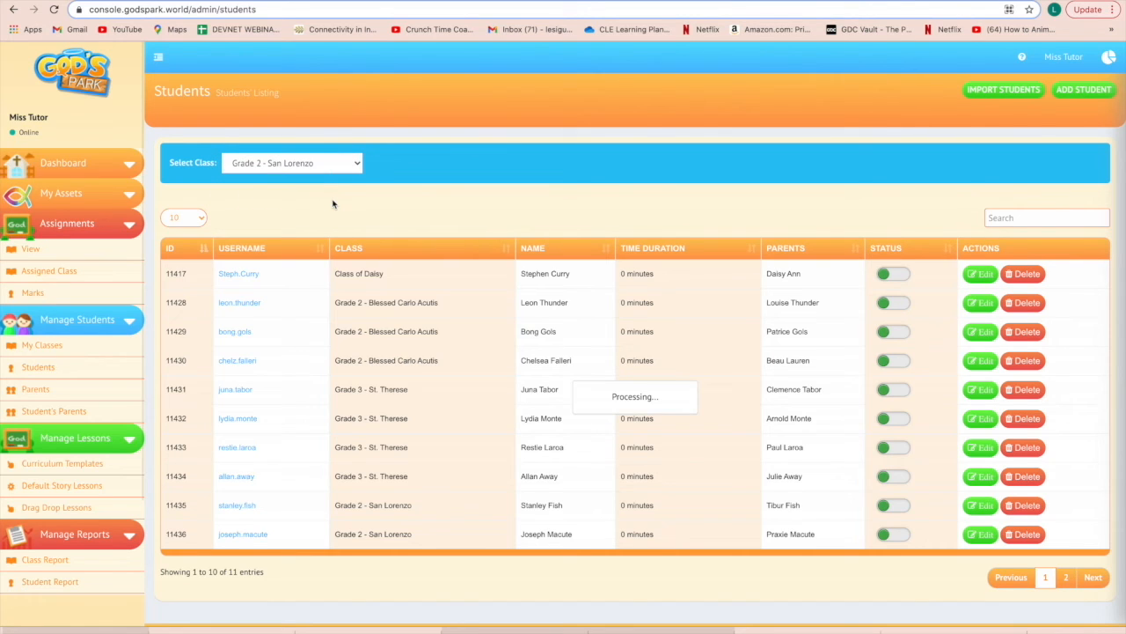